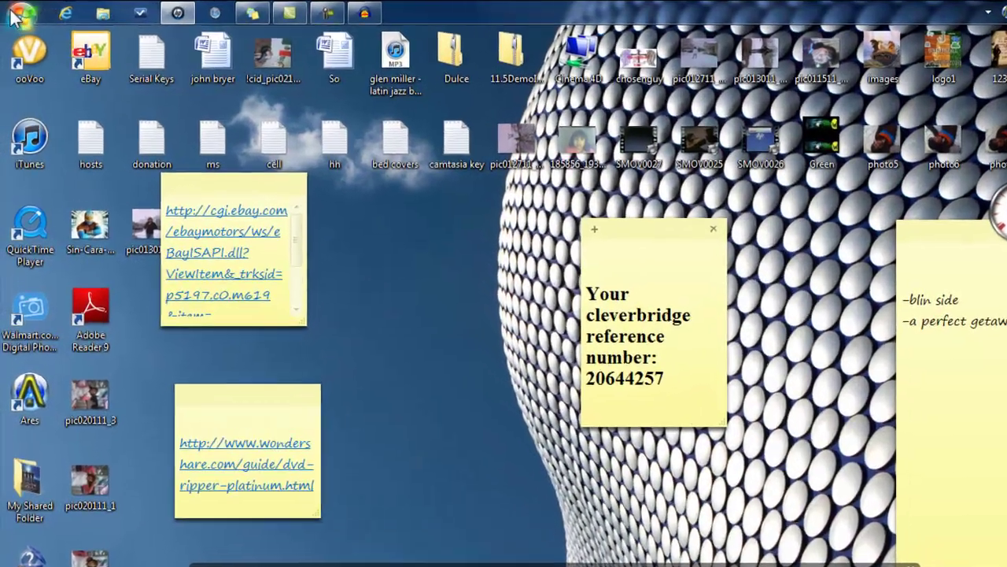
Step: Launch Linux MultiMedia Studio from the Windows 7 Start menu
click(15, 16)
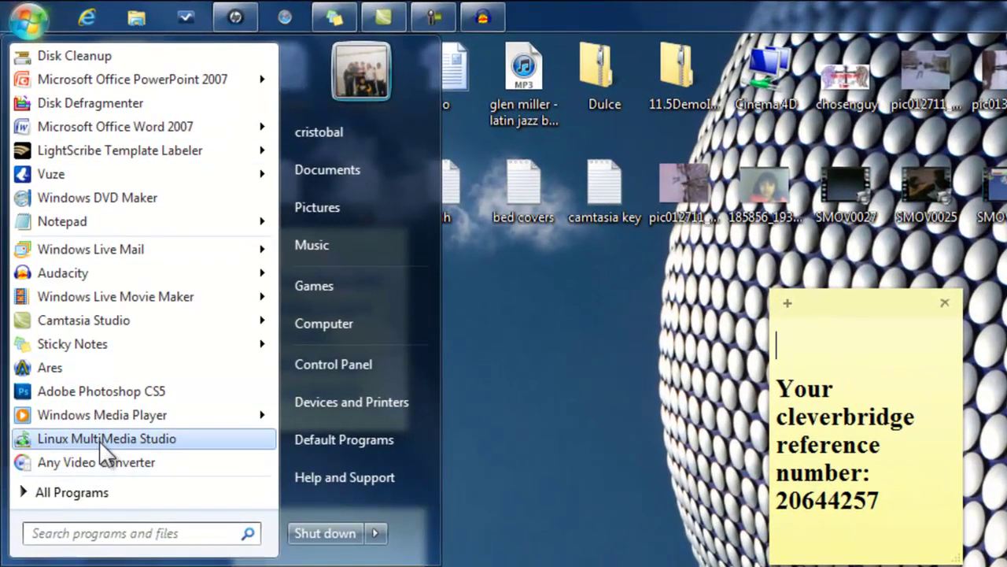
click(100, 444)
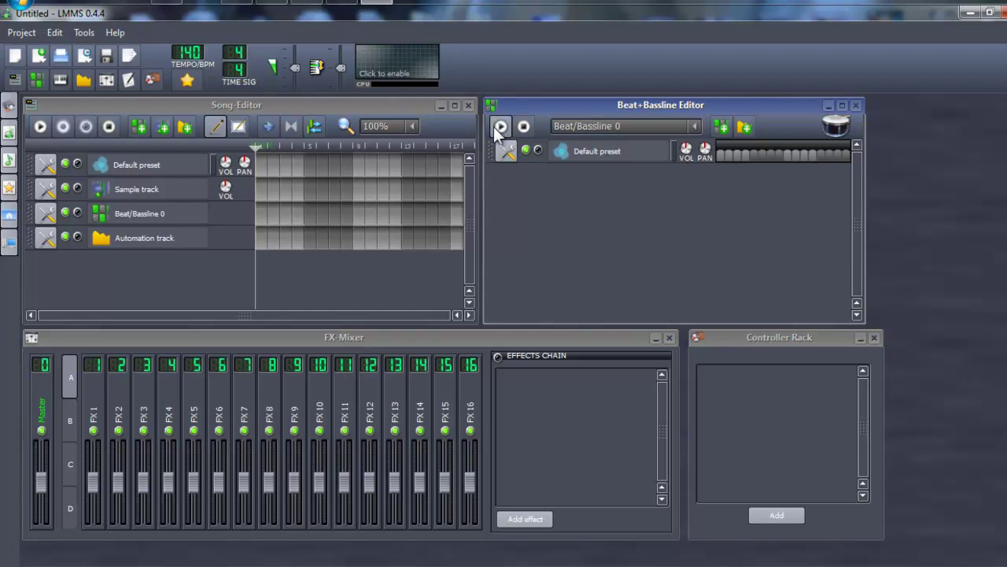
Step: Play and stop the song, check the Default preset instrument window, then create a pattern at bar 1
click(40, 126)
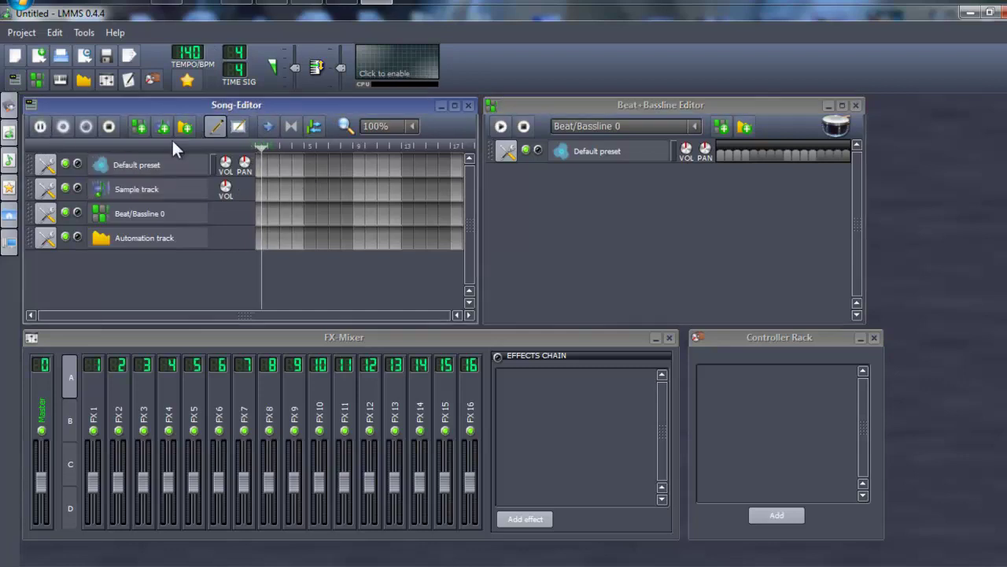
click(108, 126)
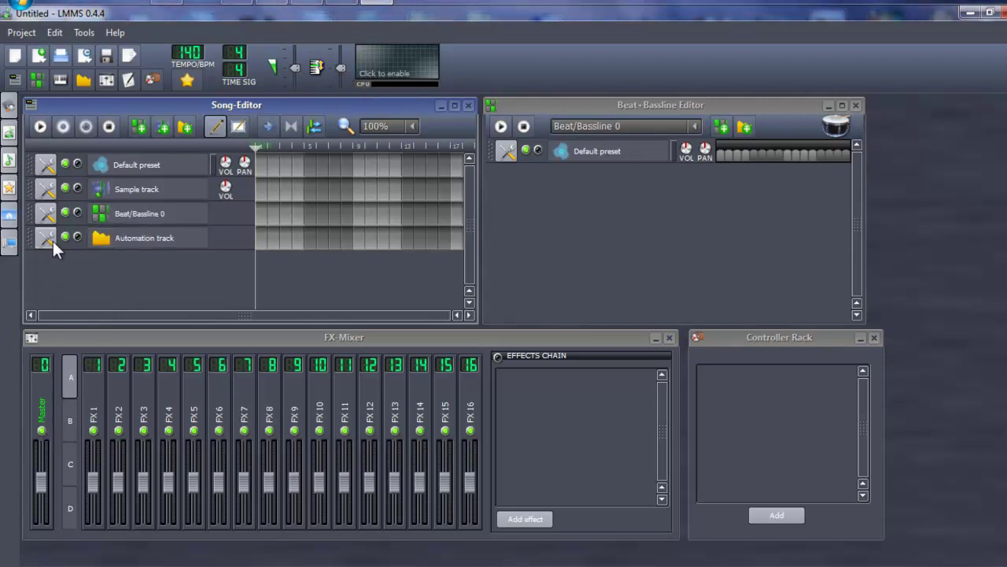
click(189, 170)
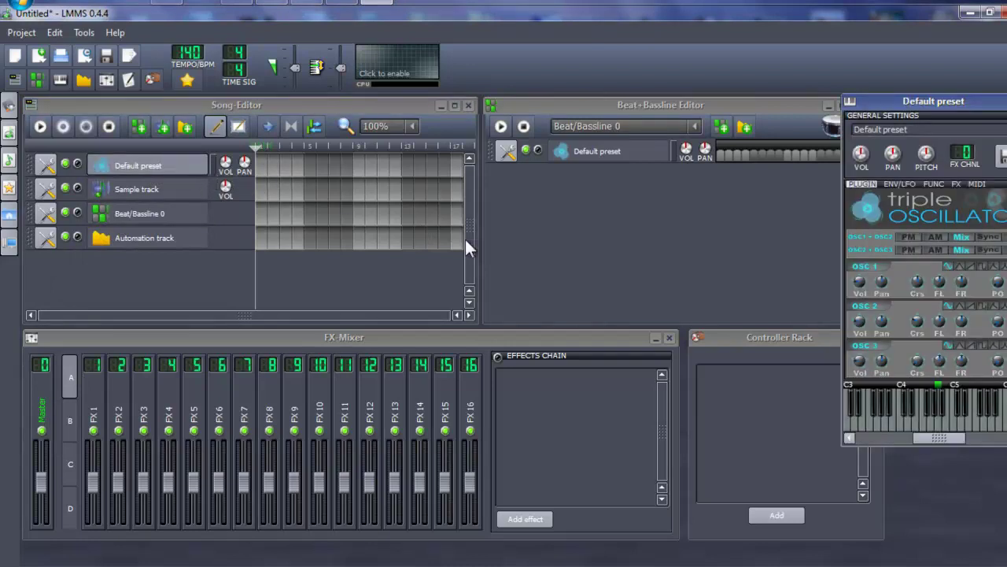
mouse_move(901, 107)
mouse_down()
mouse_move(742, 136)
mouse_move(660, 122)
mouse_up()
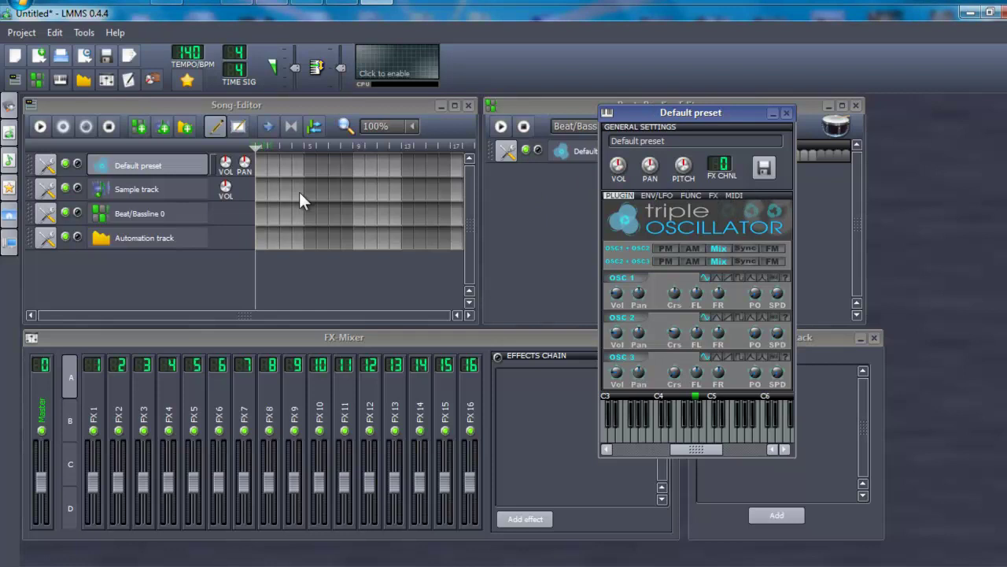
click(786, 113)
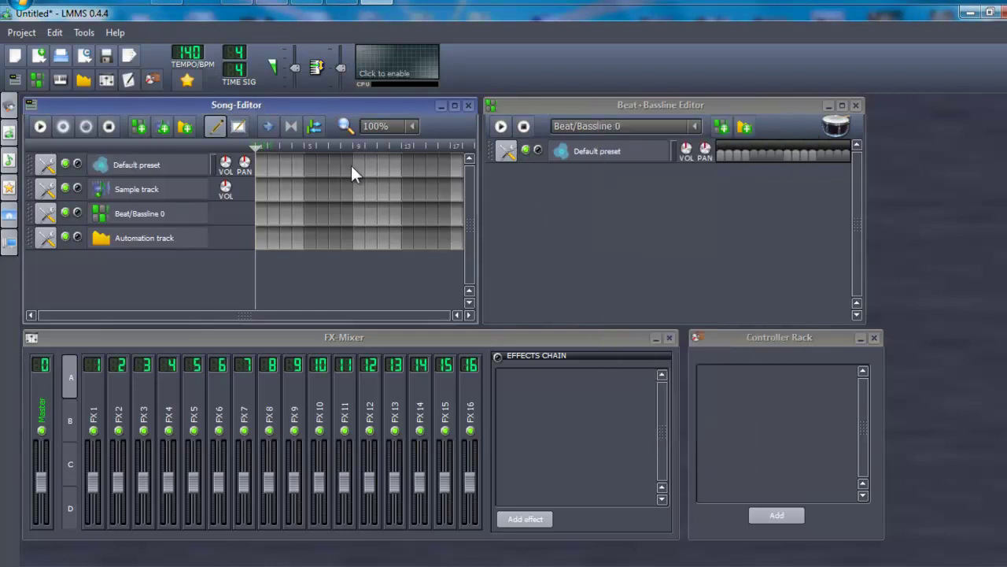
click(263, 166)
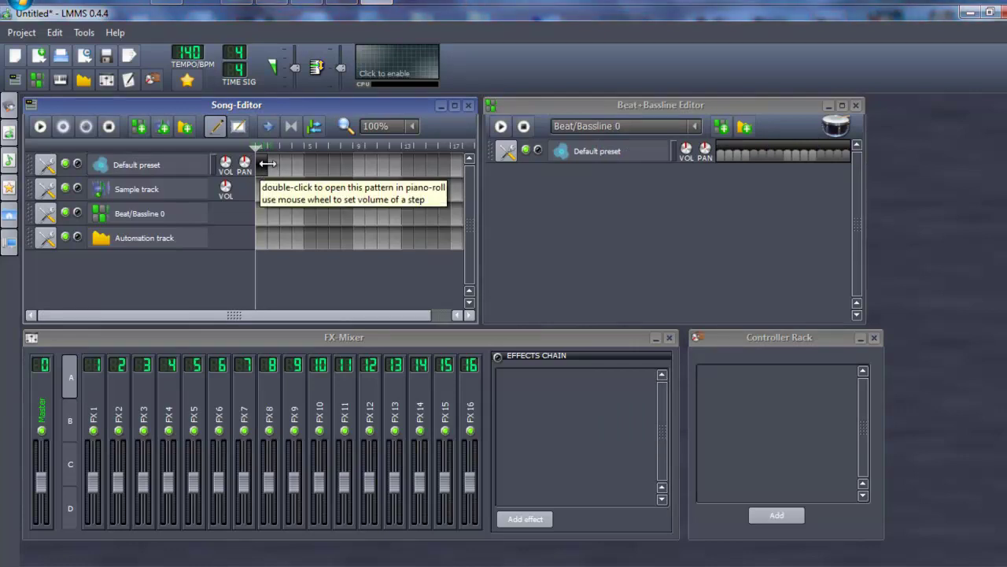
Step: Open the new pattern in the Piano-Roll and audition several keyboard pitches
double_click(266, 167)
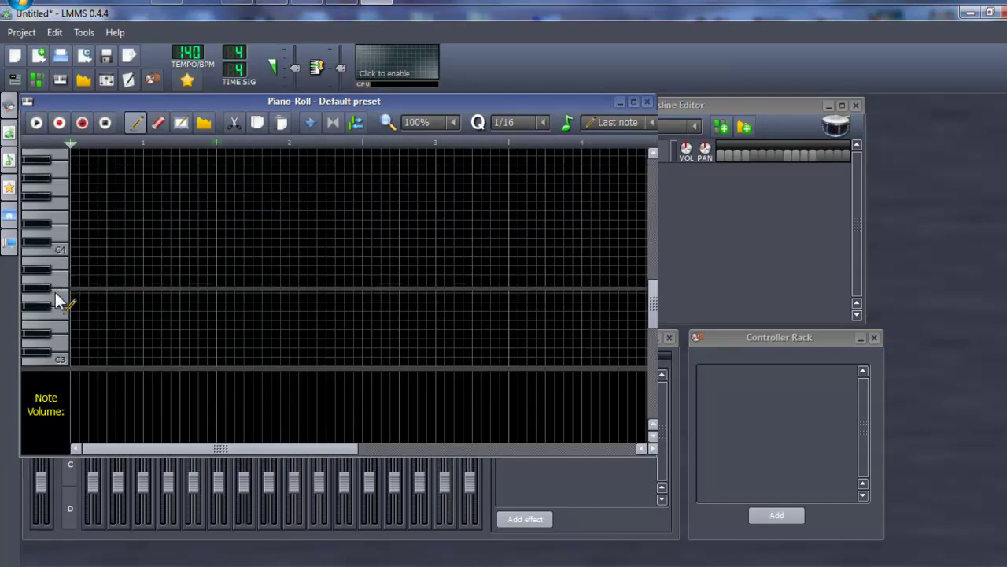
scroll(99, 346, up, 1)
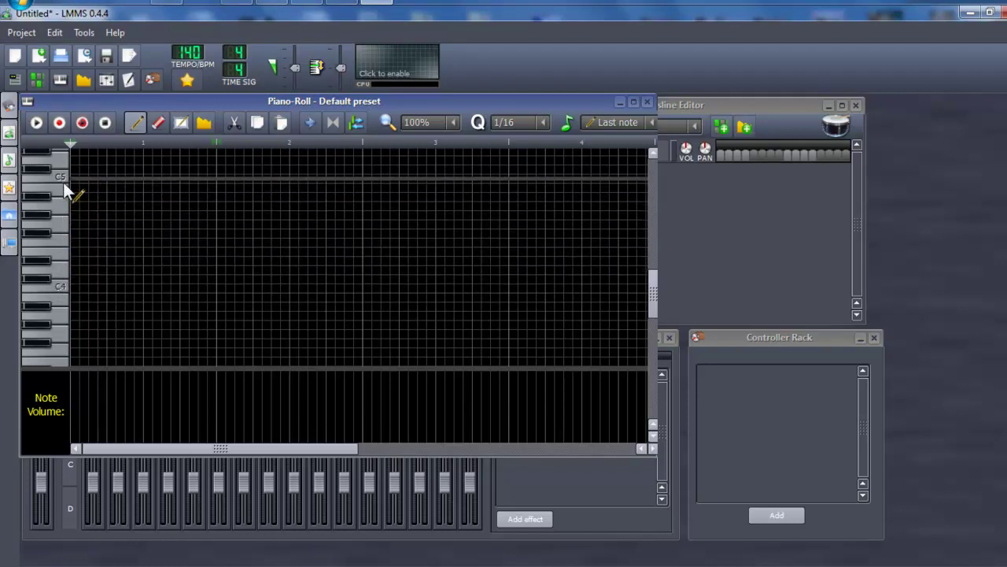
click(61, 237)
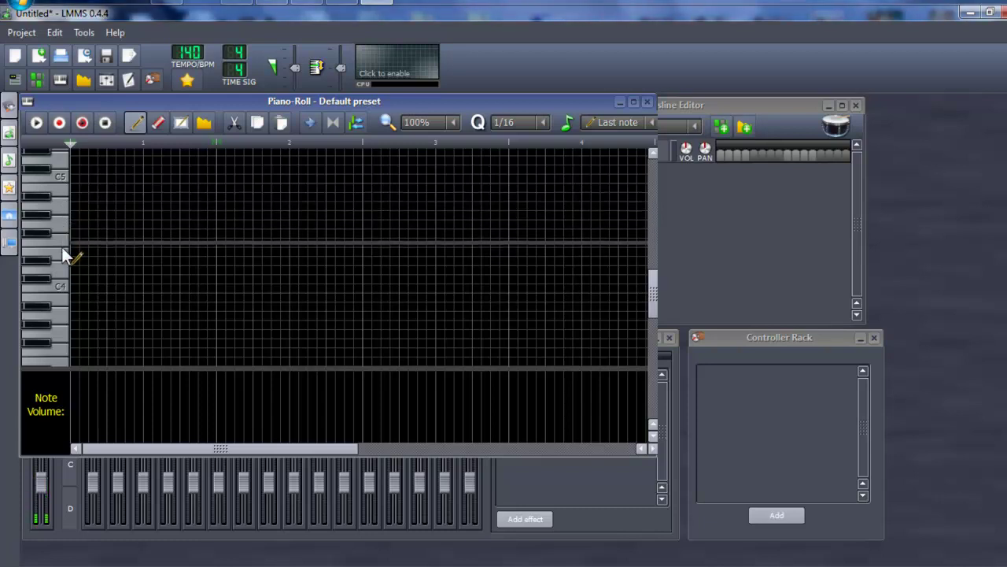
click(61, 252)
click(60, 272)
click(60, 289)
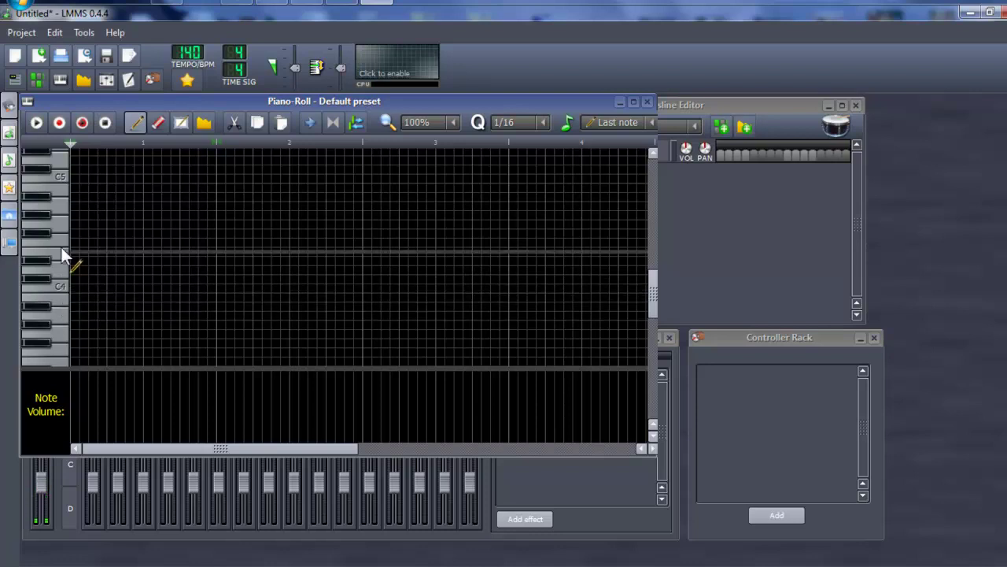
click(58, 162)
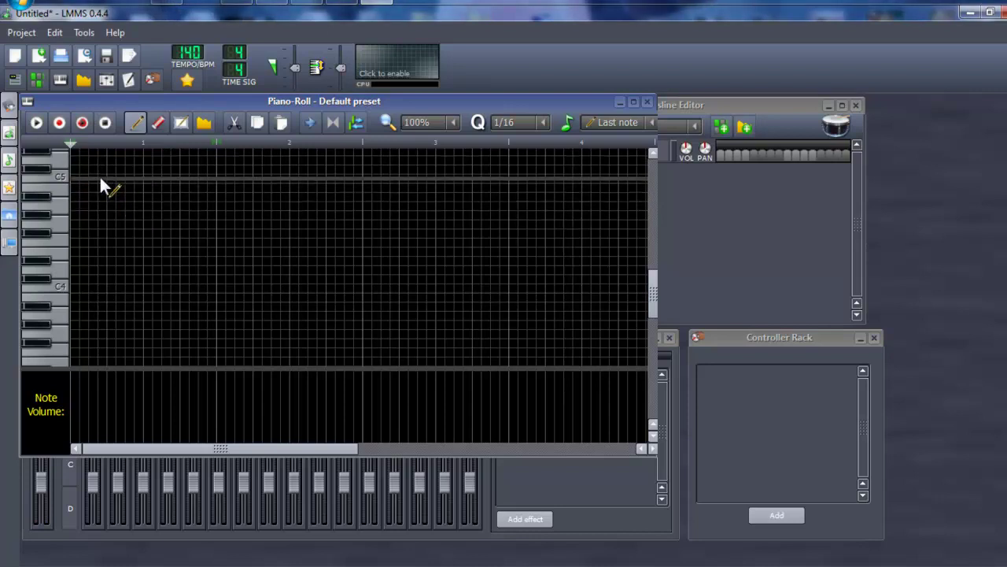
Step: Scroll the Piano-Roll up to the higher octave and audition pitches there
scroll(100, 175, up, 3)
scroll(109, 179, up, 3)
click(63, 194)
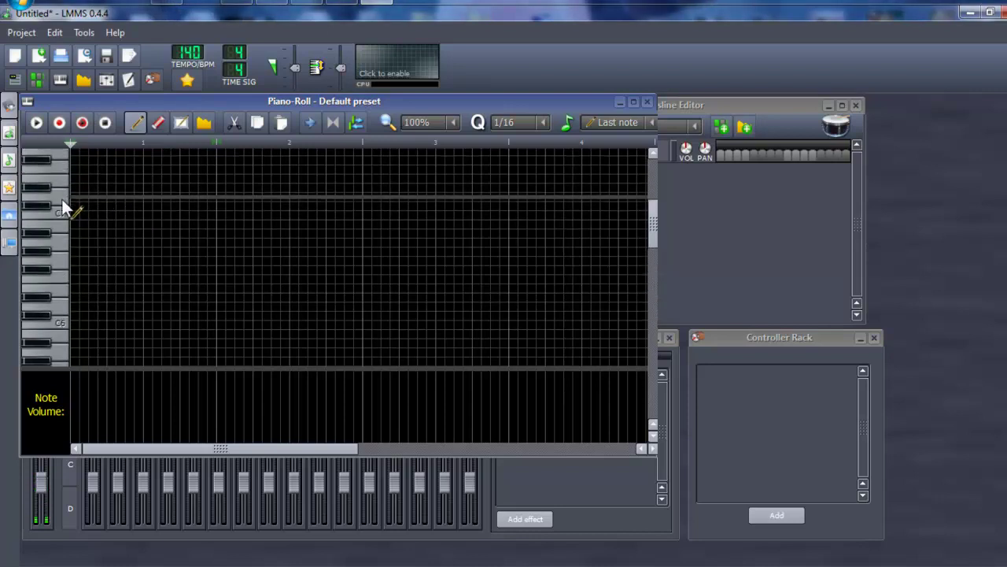
click(62, 208)
click(61, 225)
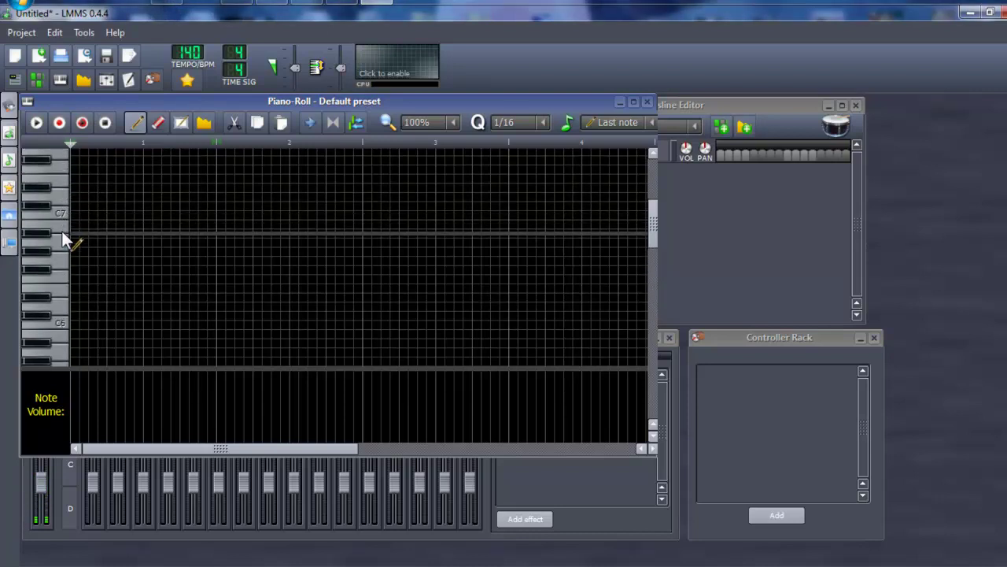
click(60, 245)
click(61, 247)
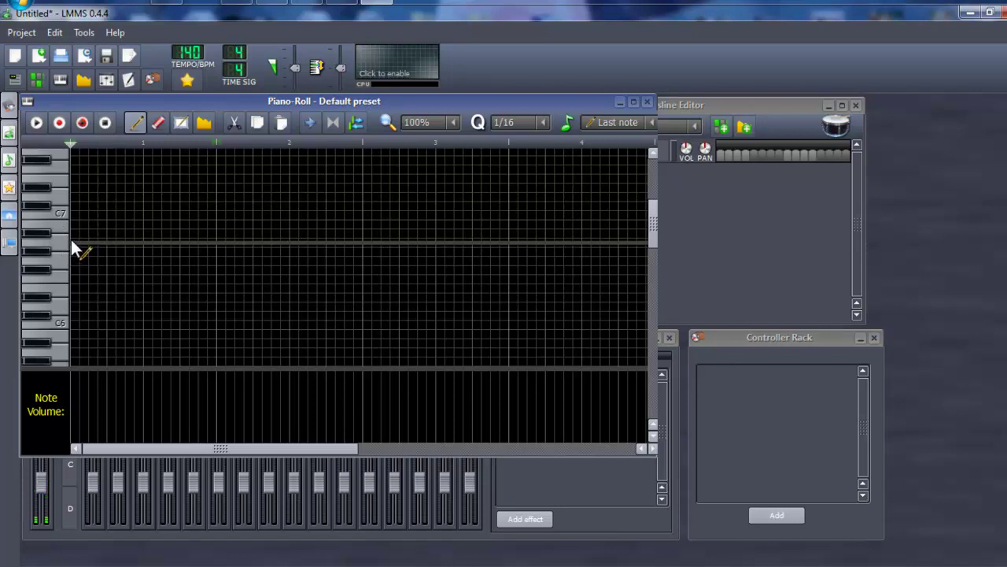
Step: Draw four notes on one pitch, then add a shortened note one step higher
click(72, 242)
click(120, 241)
click(172, 243)
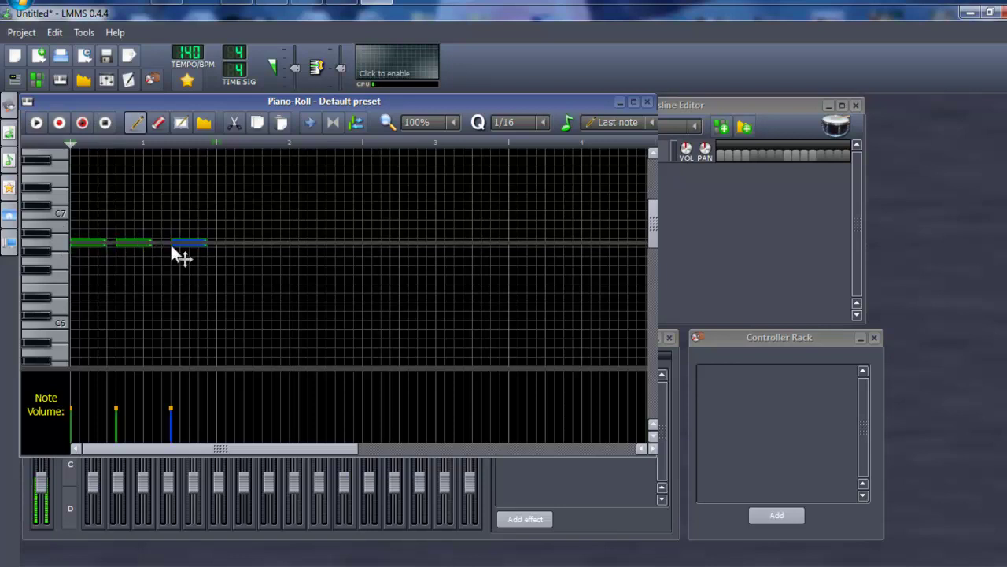
click(228, 242)
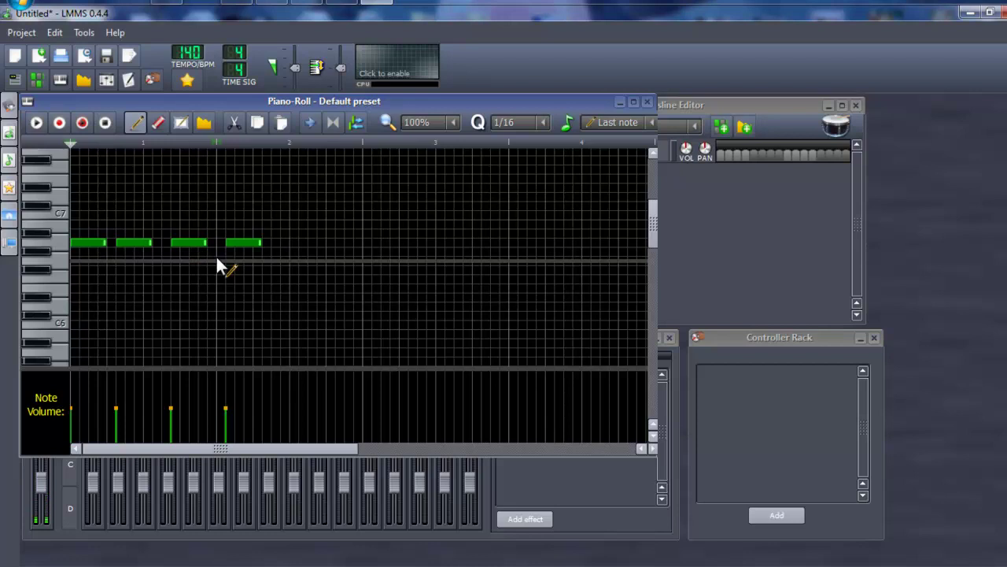
click(217, 260)
right_click(230, 260)
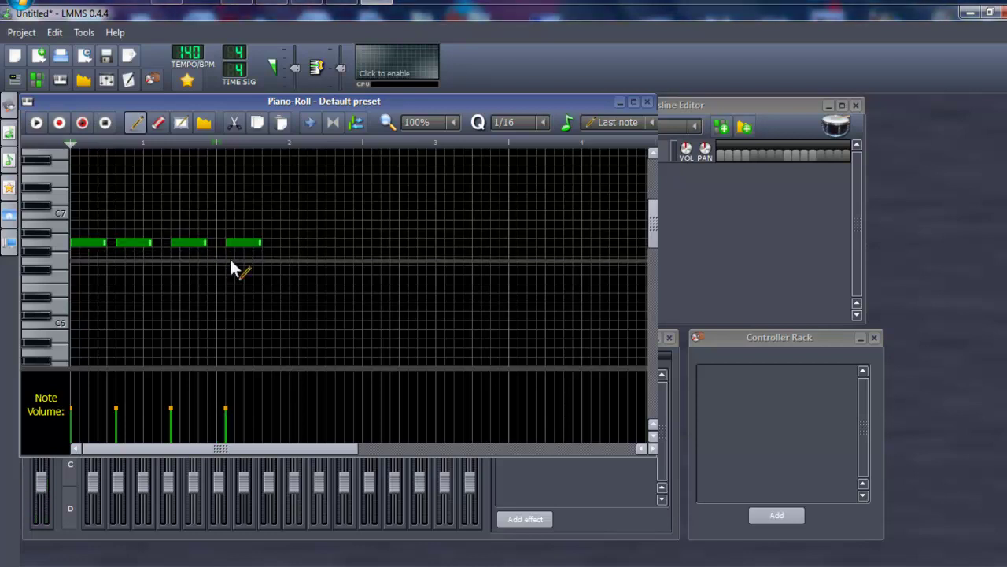
click(213, 233)
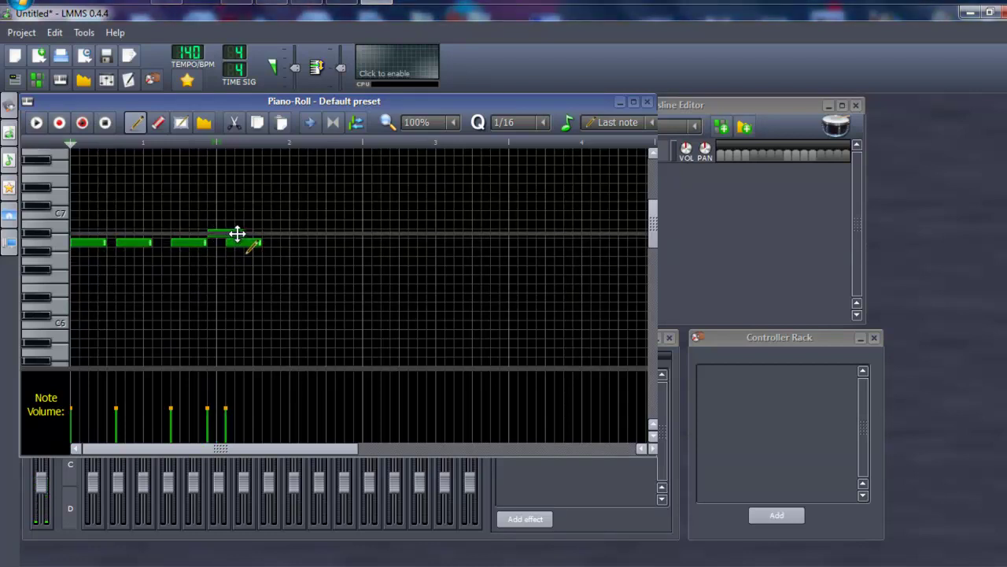
drag(242, 234, 224, 235)
Step: Add another higher note, fill the gap between the first notes, and play the pattern
click(163, 234)
drag(169, 234, 160, 234)
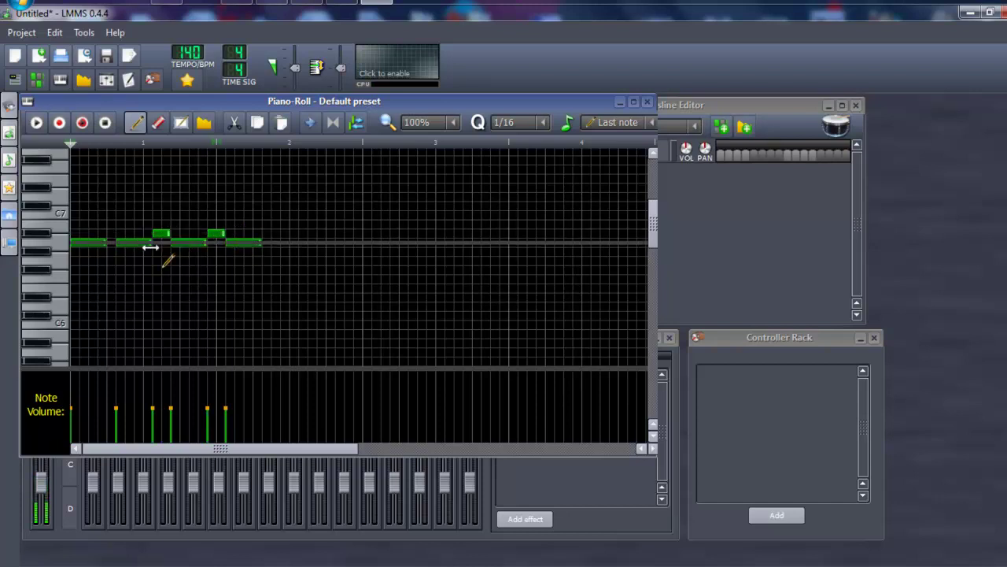
click(111, 243)
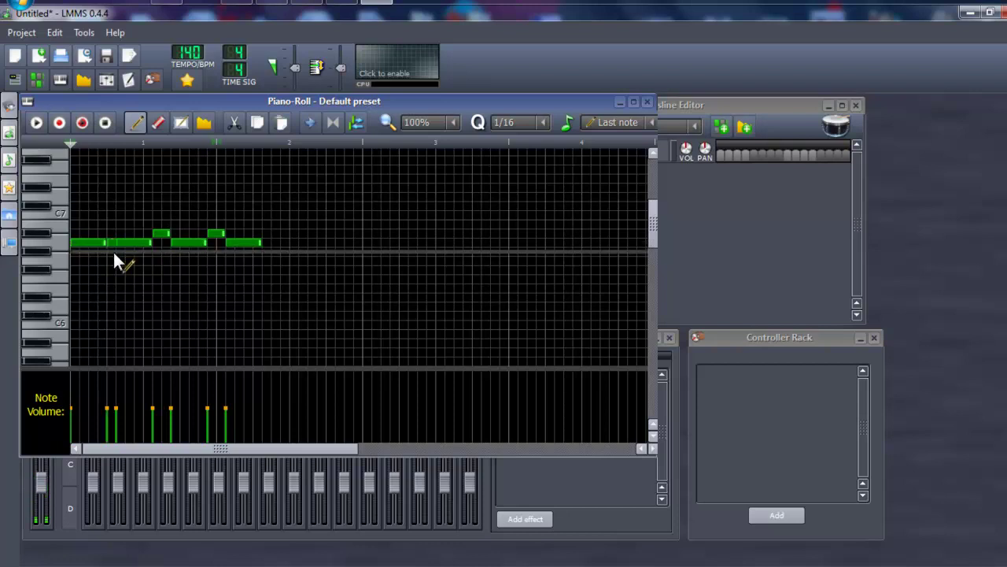
click(39, 123)
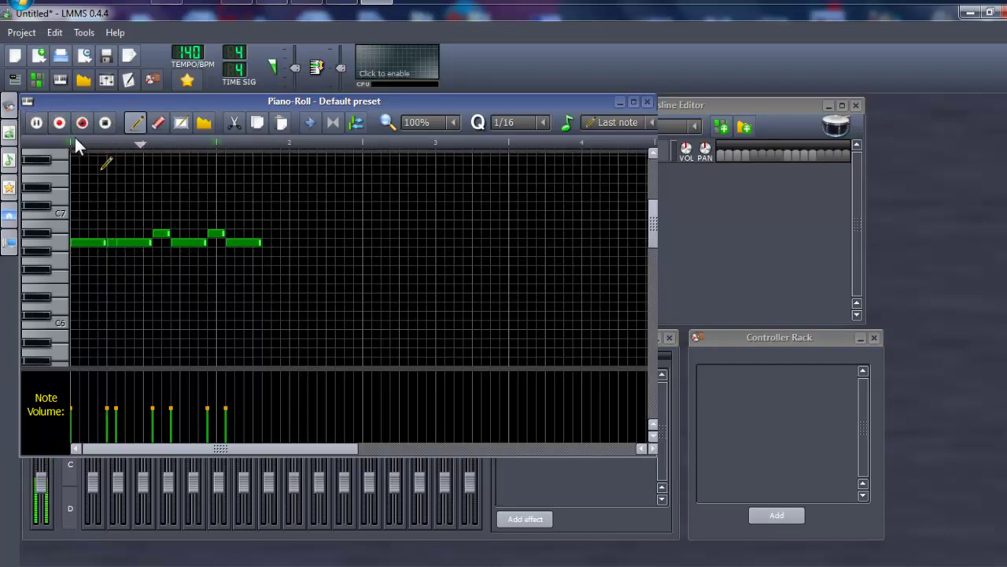
Step: Add three lower notes for the second phrase and return to the Song Editor
click(321, 260)
click(295, 286)
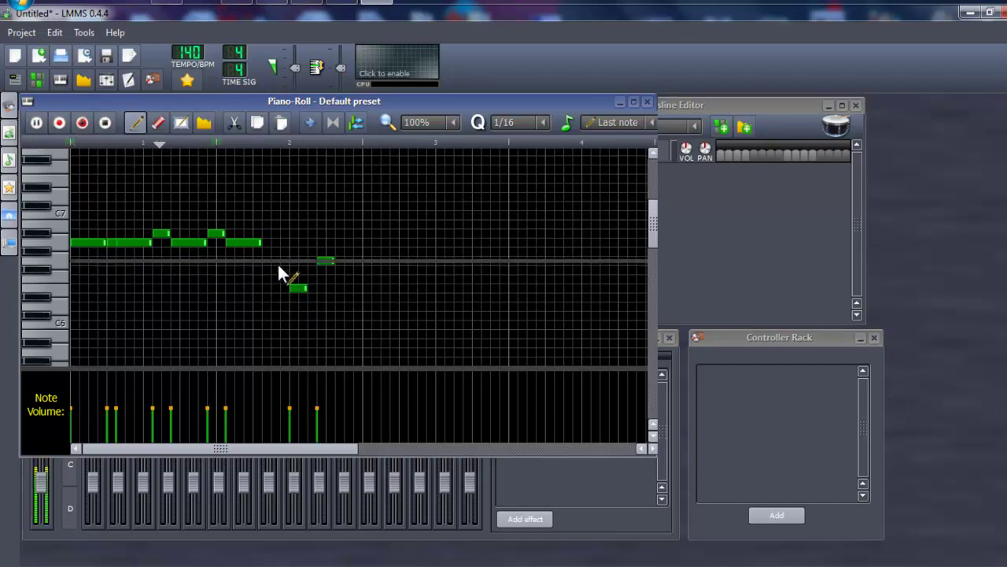
click(275, 261)
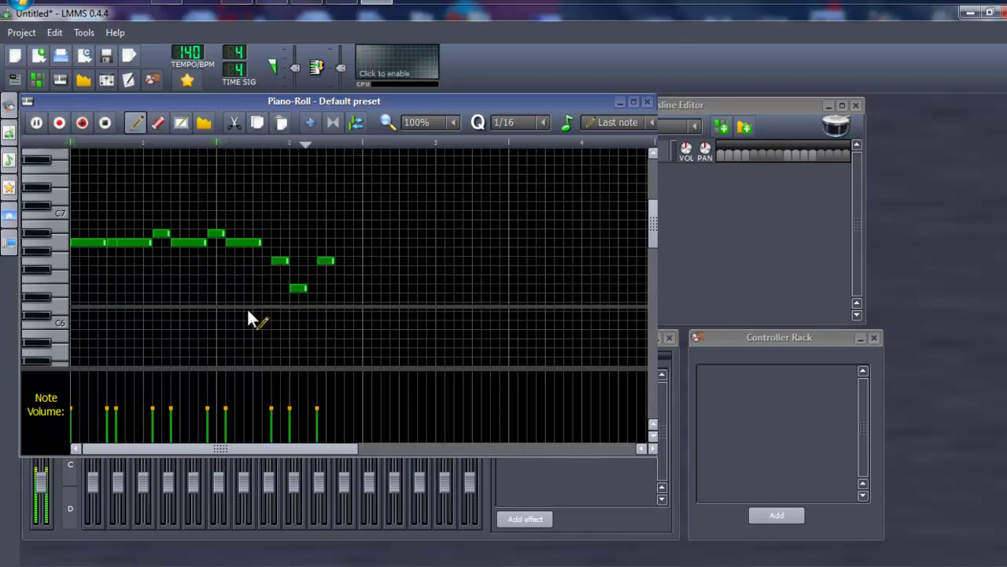
click(647, 101)
click(108, 128)
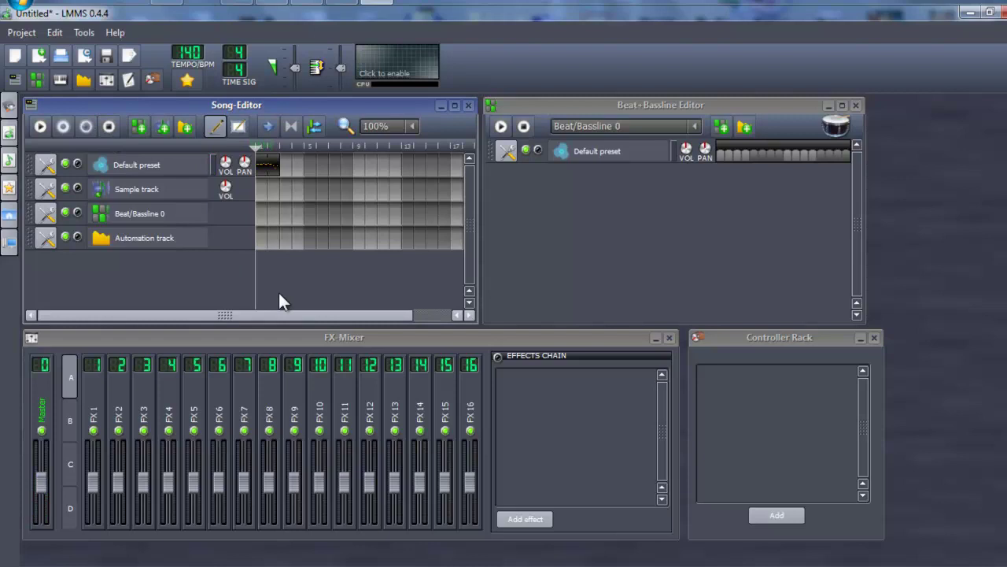
click(40, 126)
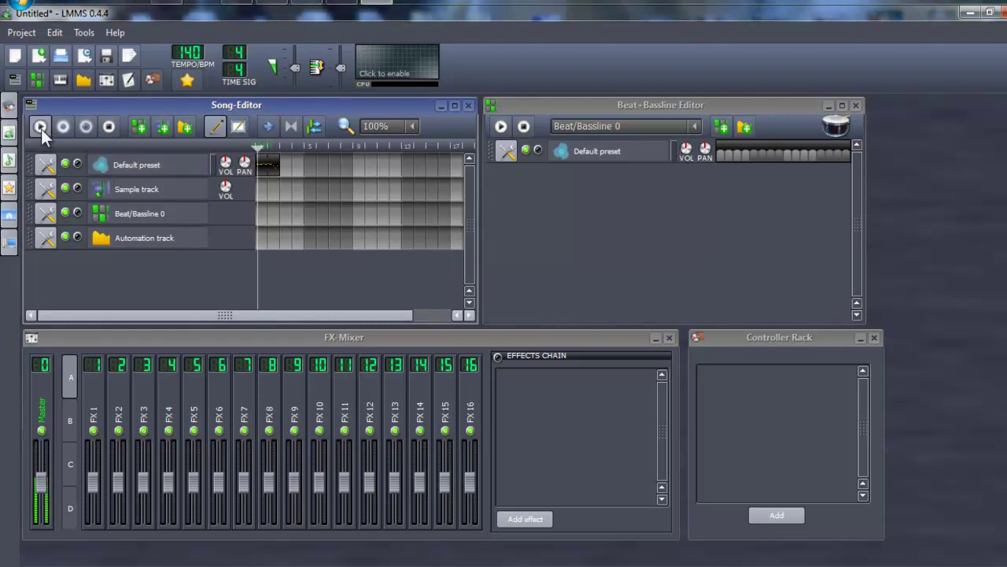
click(108, 126)
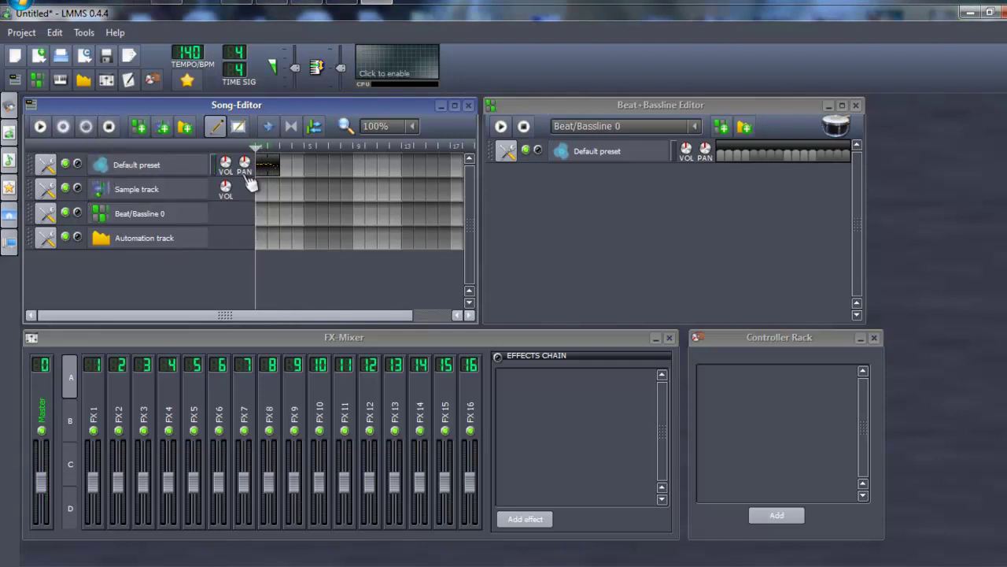